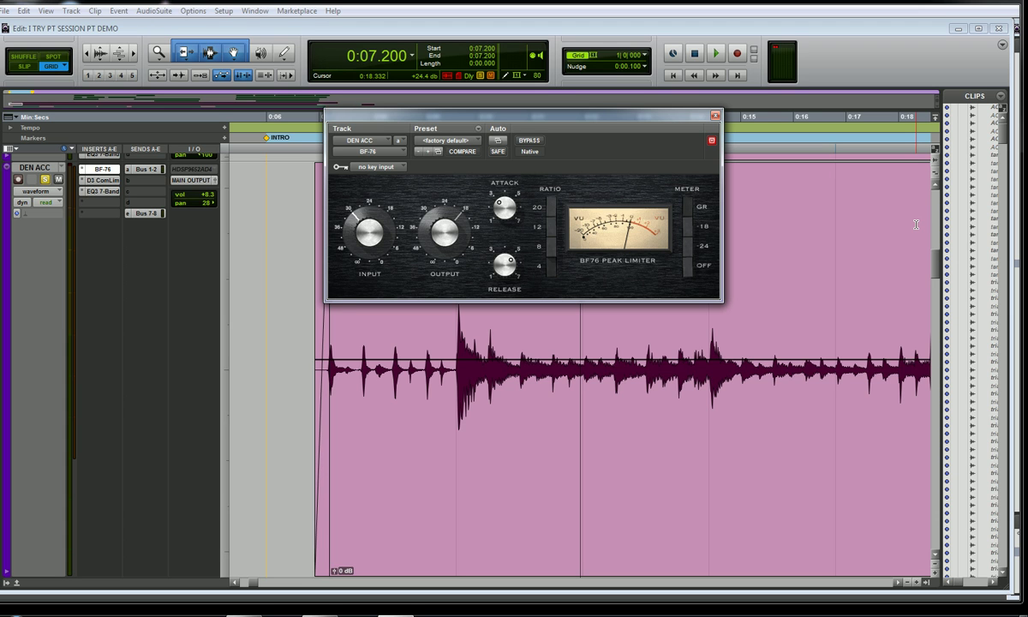
Open the DEN ACC Dyn3 compressor and set its threshold to -18.7 dB, trying -40.5 dB first.
{"action": "left_click", "coordinate": [103, 180]}
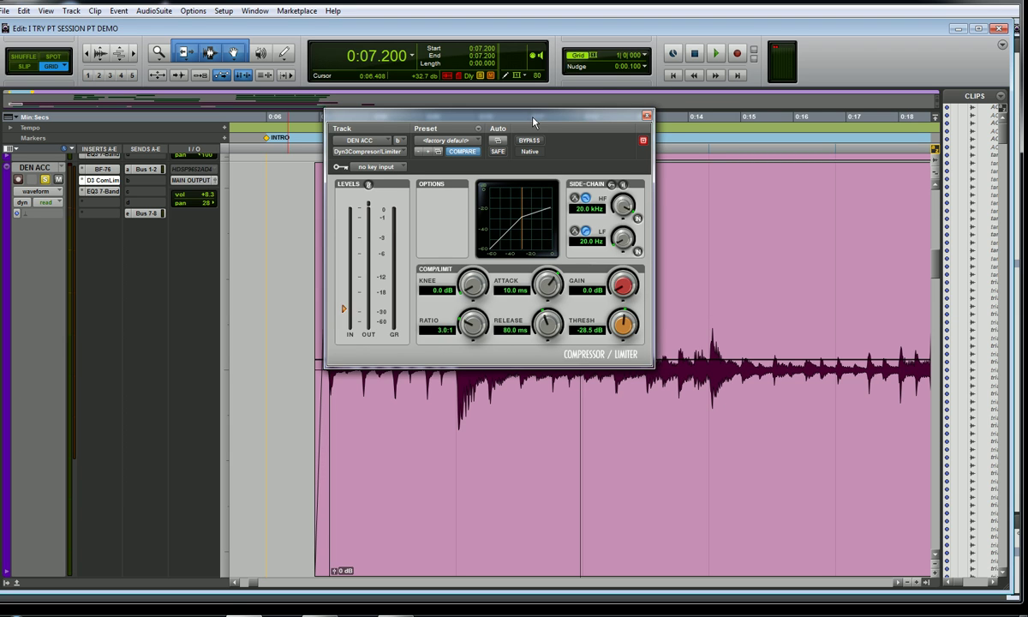
{"action": "left_click_drag", "start_coordinate": [535, 119], "coordinate": [554, 121]}
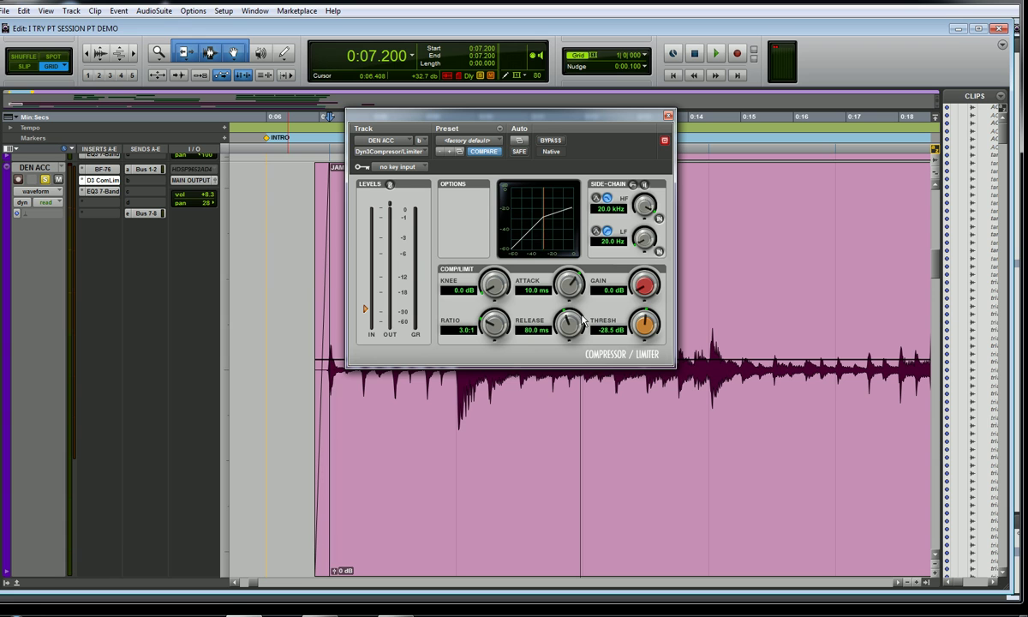
{"action": "left_click_drag", "start_coordinate": [649, 328], "coordinate": [561, 330]}
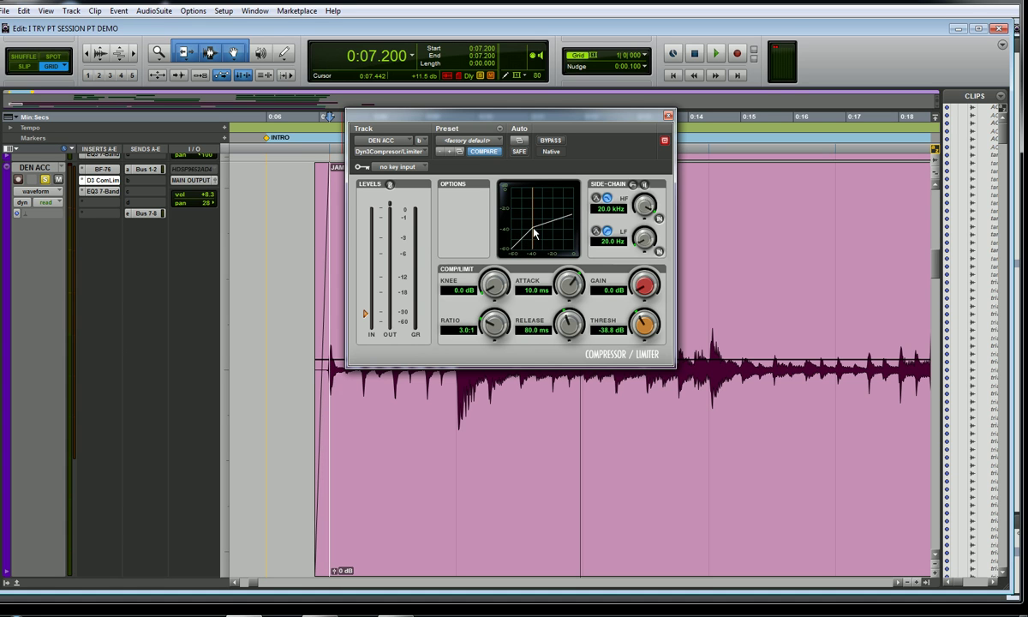
{"action": "left_click_drag", "start_coordinate": [644, 323], "coordinate": [641, 280]}
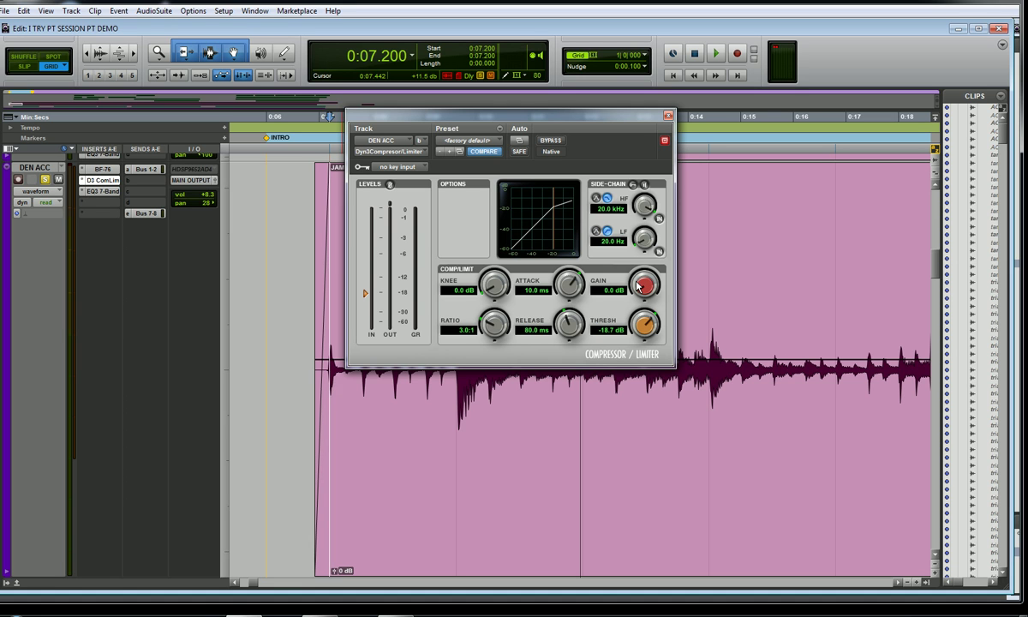
Switch back to the BF-76 Peak Limiter on DEN ACC and lower its input knob.
{"action": "left_click", "coordinate": [103, 170]}
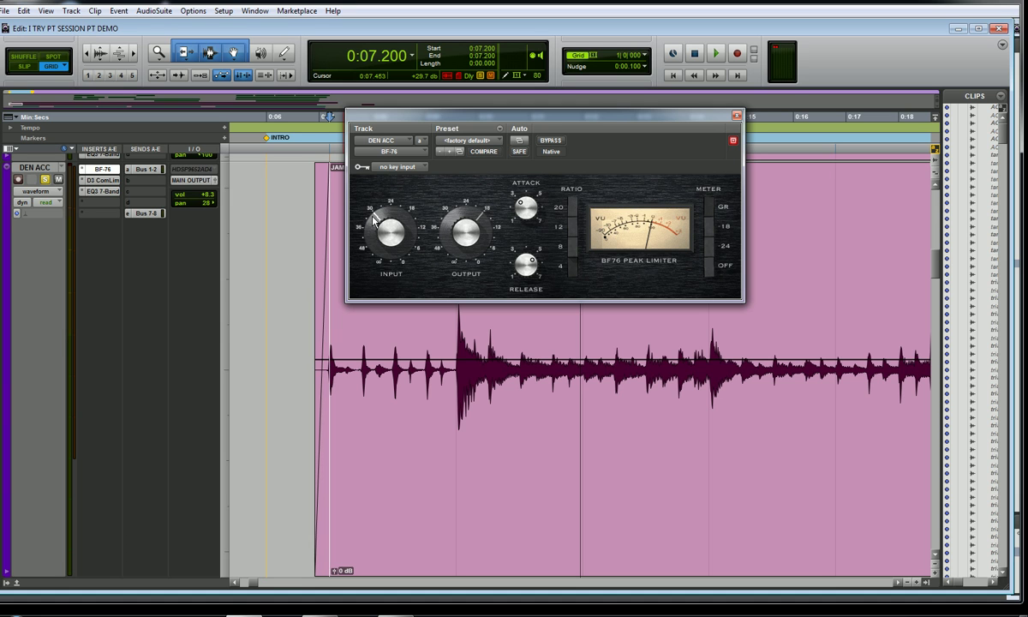
{"action": "left_click_drag", "start_coordinate": [374, 221], "coordinate": [384, 207]}
{"action": "left_click_drag", "start_coordinate": [389, 208], "coordinate": [379, 242]}
Turn the BF-76 RELEASE knob clockwise to raise the release.
{"action": "left_click_drag", "start_coordinate": [524, 271], "coordinate": [527, 293]}
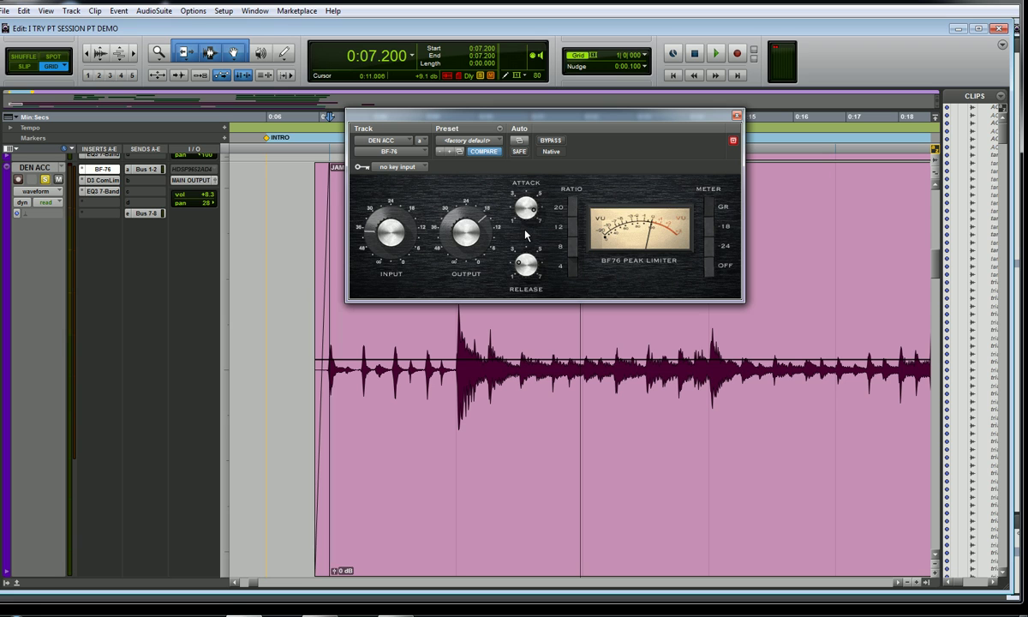
Readjust the BF-76 RELEASE knob and shift the limiter window slightly left.
{"action": "left_click_drag", "start_coordinate": [526, 268], "coordinate": [525, 249]}
{"action": "left_click_drag", "start_coordinate": [589, 119], "coordinate": [576, 122]}
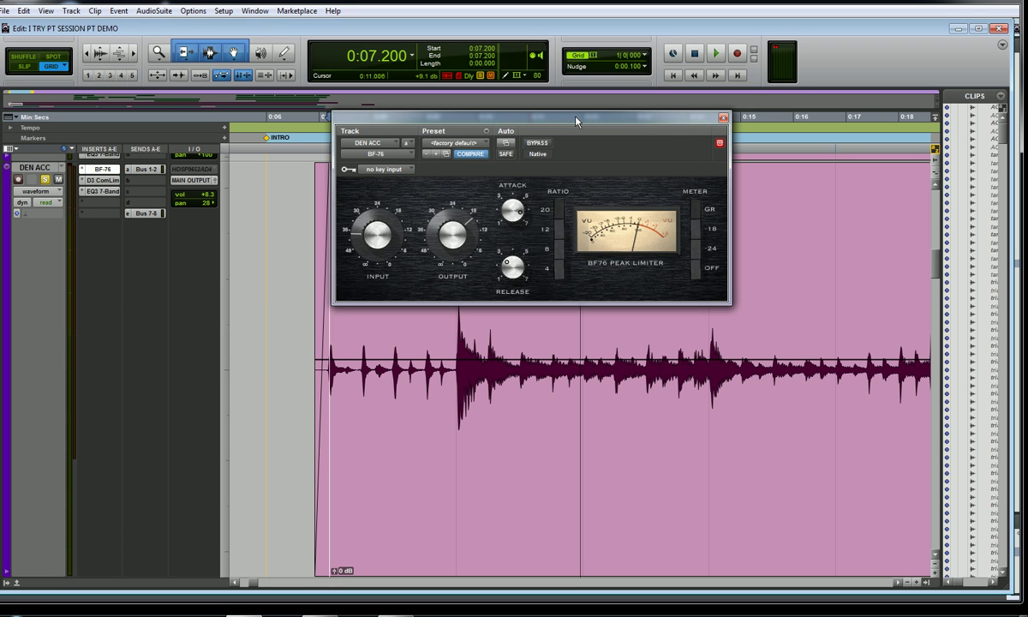
Dismiss the Move/Close window menu and nudge the BF-76 window slightly right.
{"action": "right_click", "coordinate": [575, 121]}
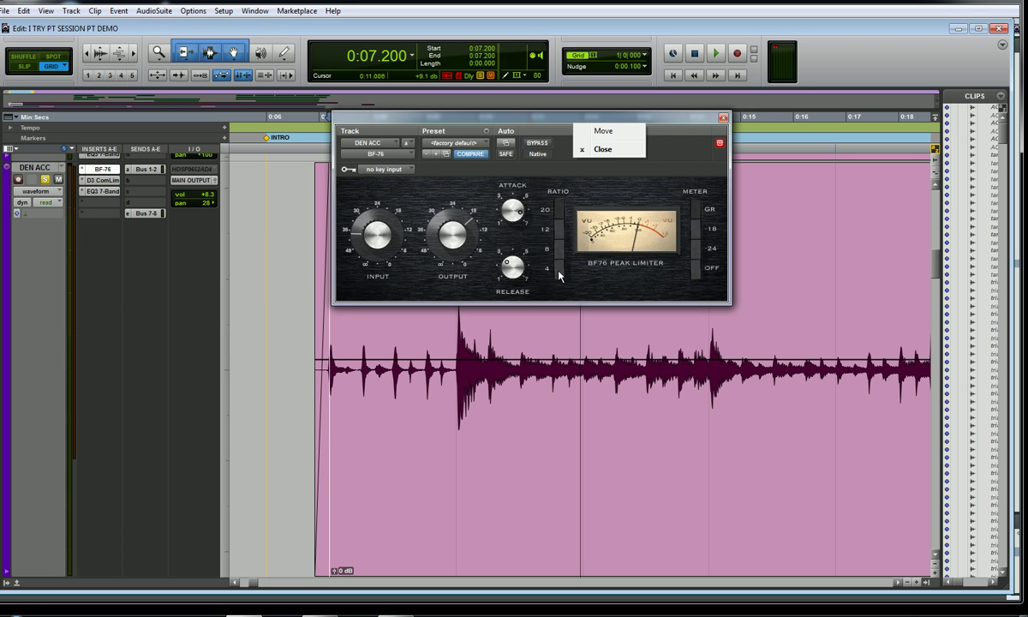
{"action": "left_click", "coordinate": [523, 252]}
{"action": "left_click_drag", "start_coordinate": [579, 122], "coordinate": [587, 124]}
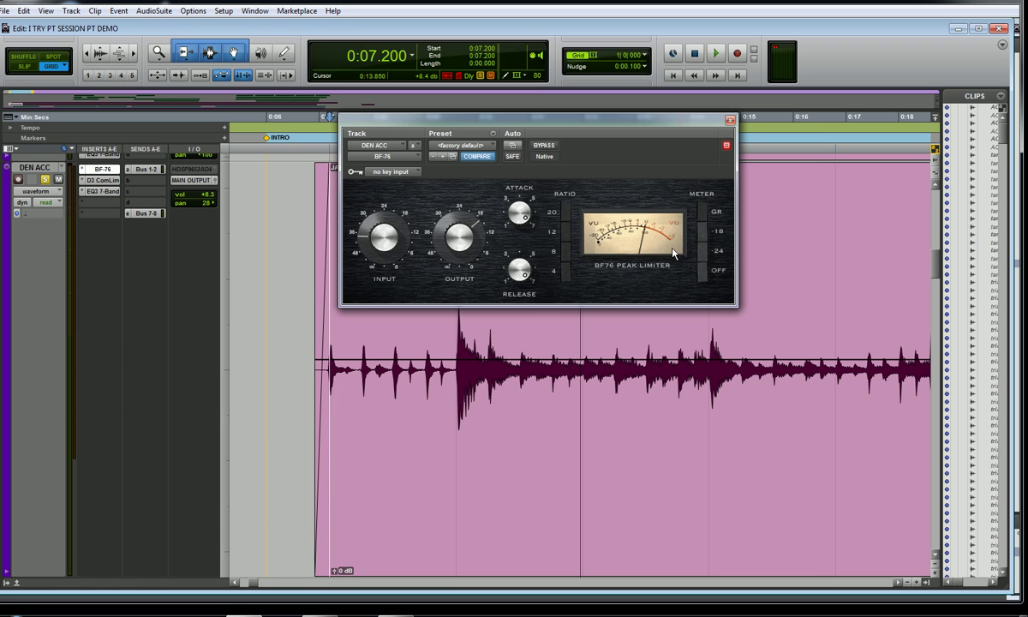
Load the <factory default> preset on the BF-76 Peak Limiter.
{"action": "left_click", "coordinate": [462, 146]}
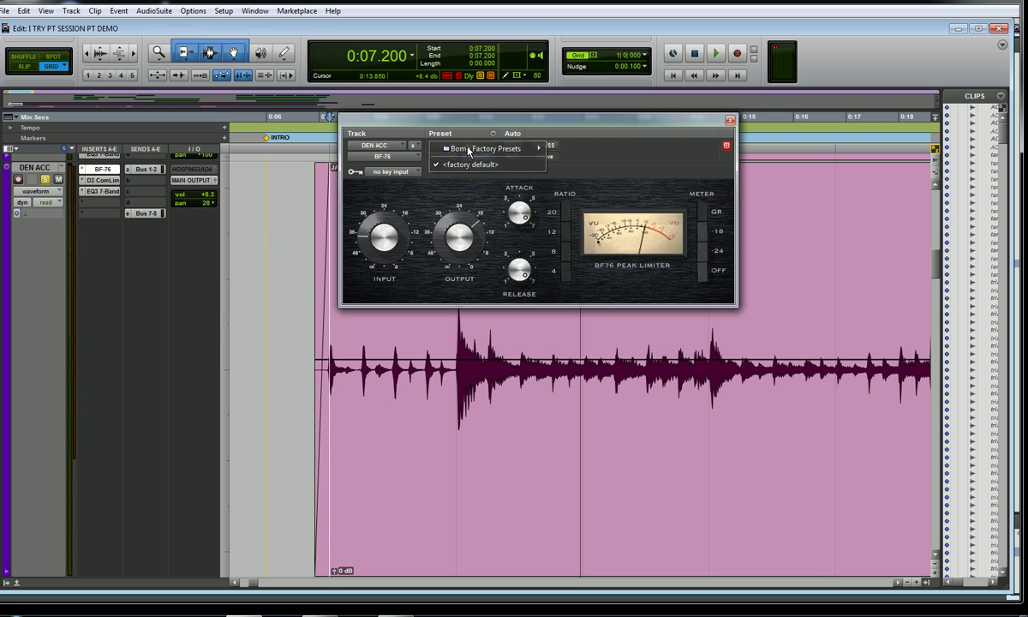
{"action": "left_click", "coordinate": [469, 165]}
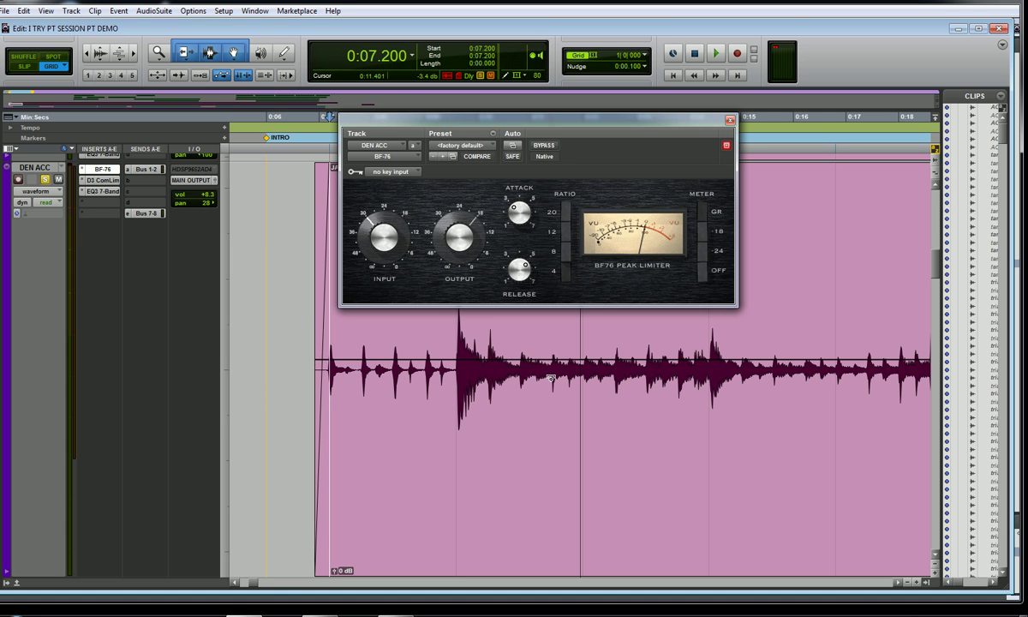
Bypass the BF-76 and play the DEN ACC guitar, stopping back at 0:07.200.
{"action": "left_click", "coordinate": [541, 146]}
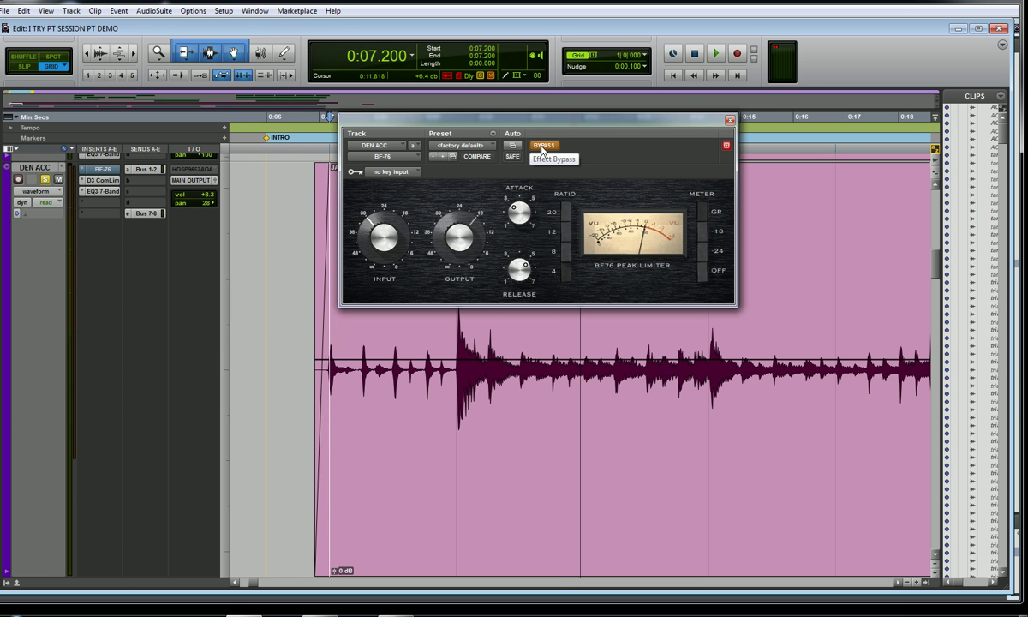
{"action": "key", "text": "space"}
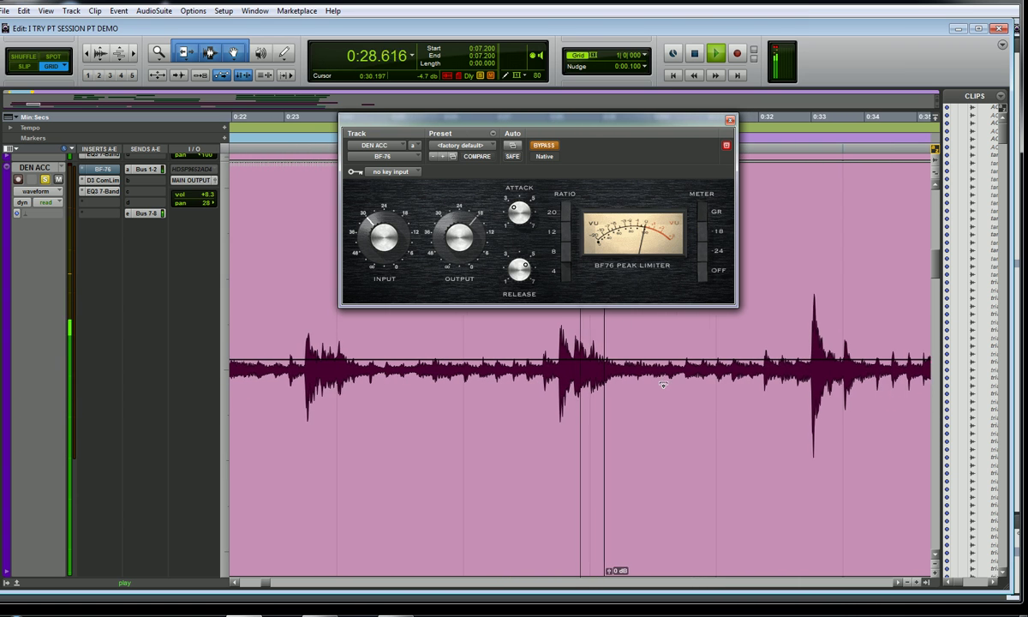
{"action": "key", "text": "space"}
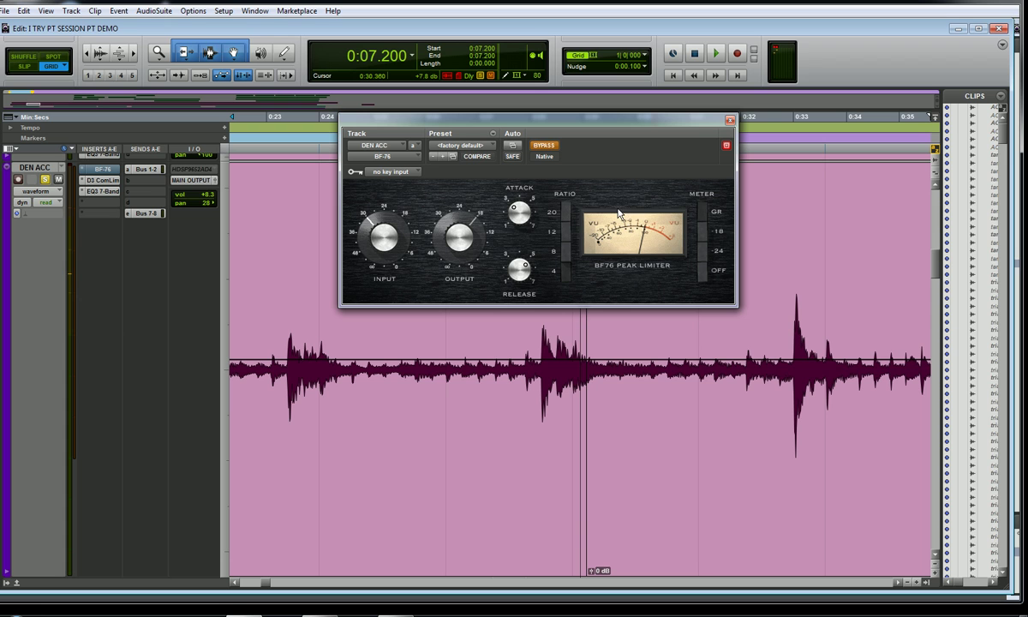
Re-enable the BF-76 limiter, nudge its window, and play the guitar from 0:07.200.
{"action": "left_click", "coordinate": [544, 146]}
{"action": "left_click_drag", "start_coordinate": [544, 126], "coordinate": [553, 129]}
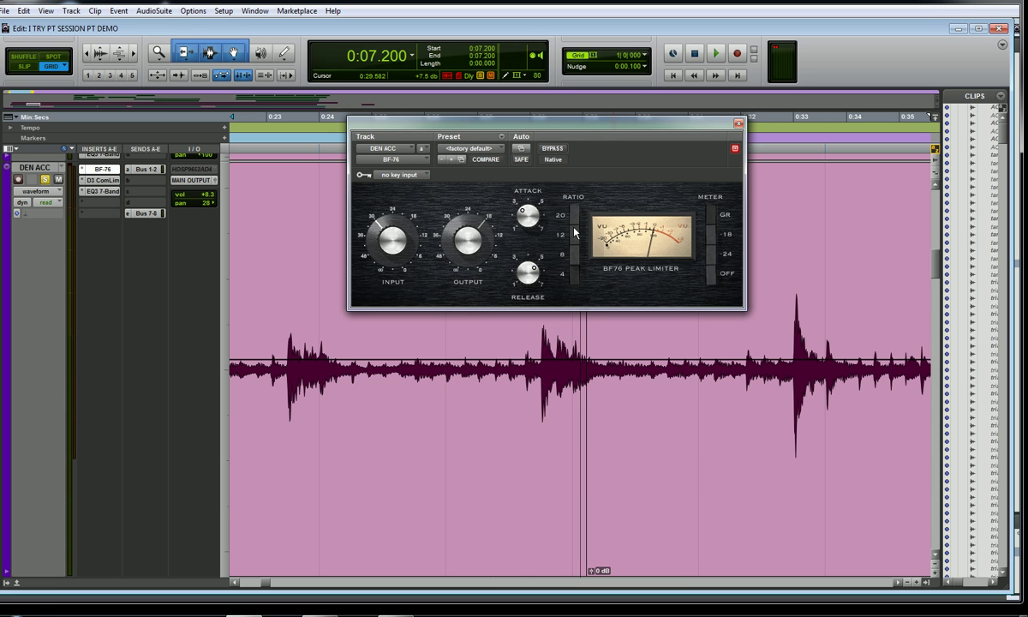
{"action": "key", "text": "space"}
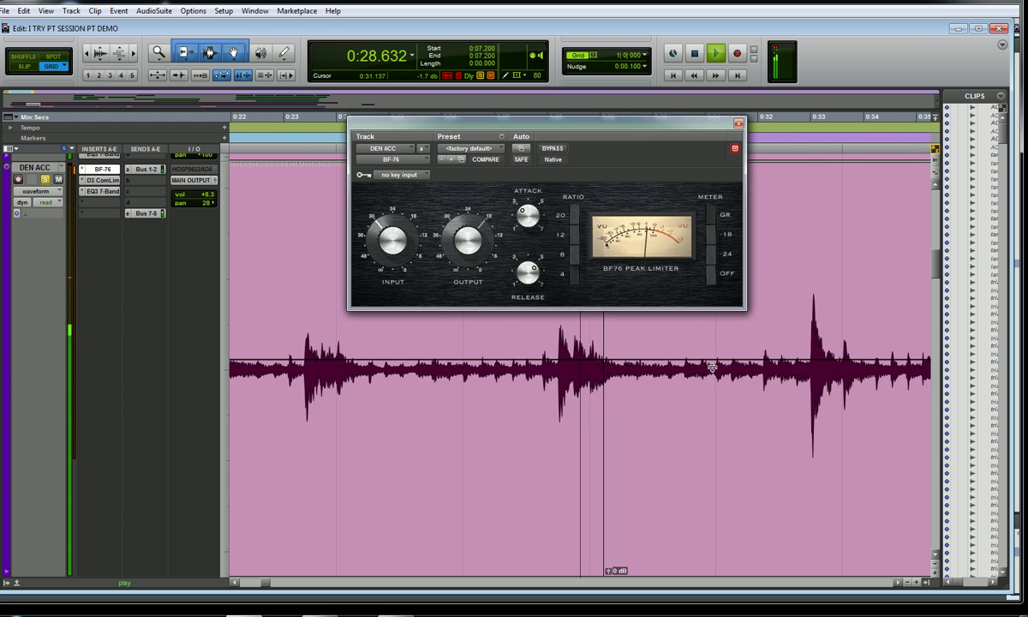
Stop playback, then replay the DEN ACC passage with the changed BF-76 settings.
{"action": "key", "text": "space"}
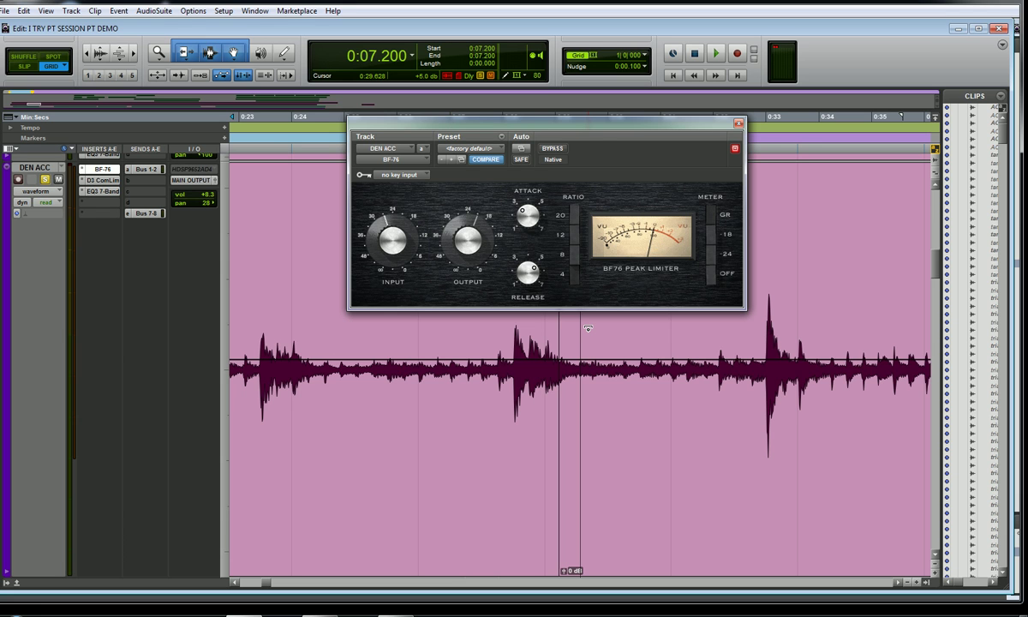
{"action": "key", "text": "space"}
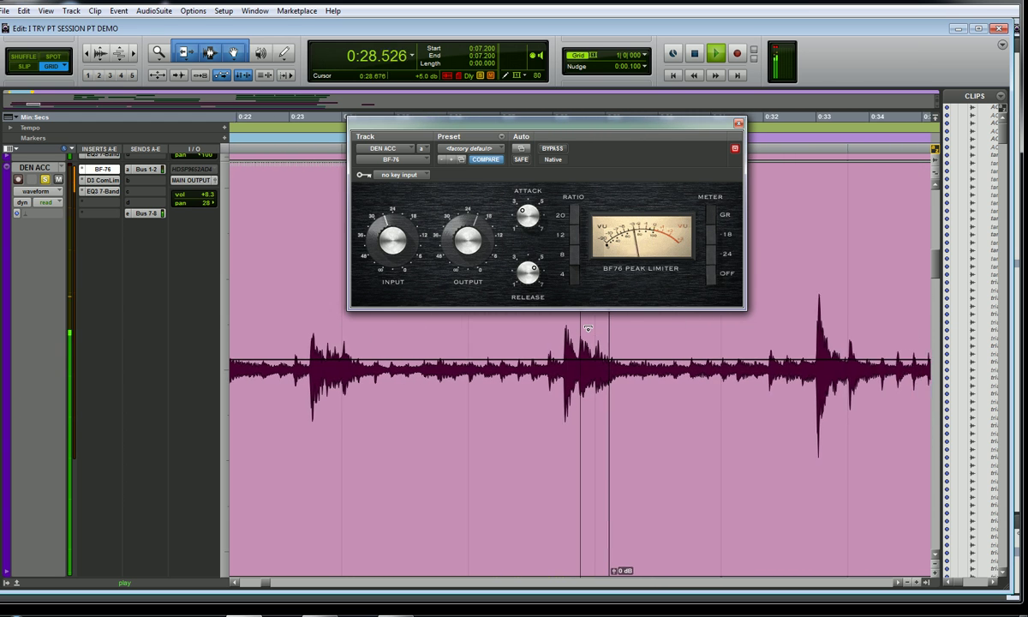
Play another pass of the DEN ACC guitar through the active BF-76, stopping at 0:07.200.
{"action": "key", "text": "space"}
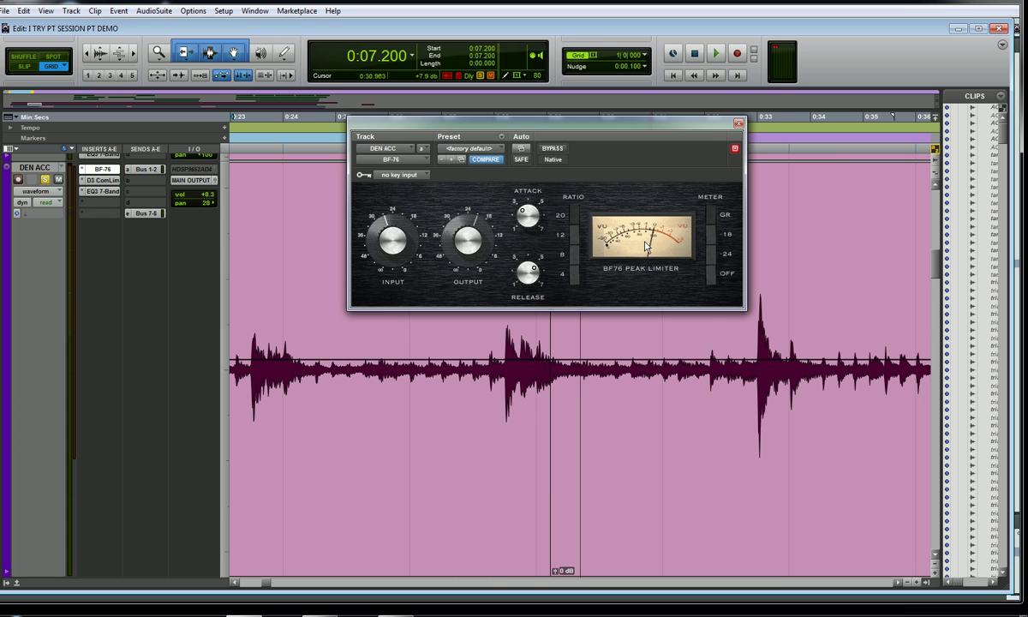
{"action": "key", "text": "space"}
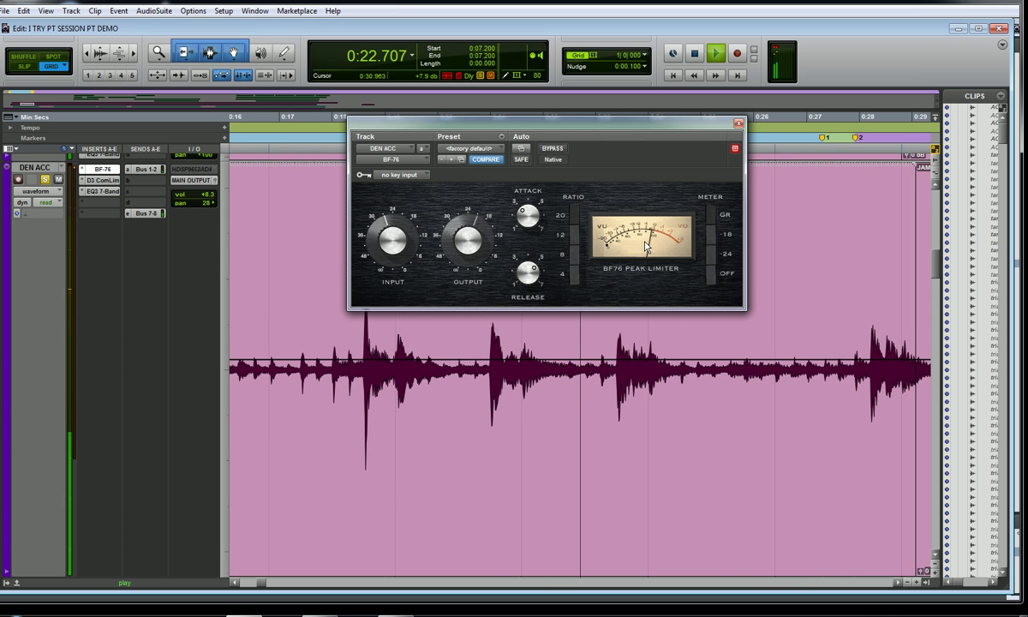
{"action": "key", "text": "space"}
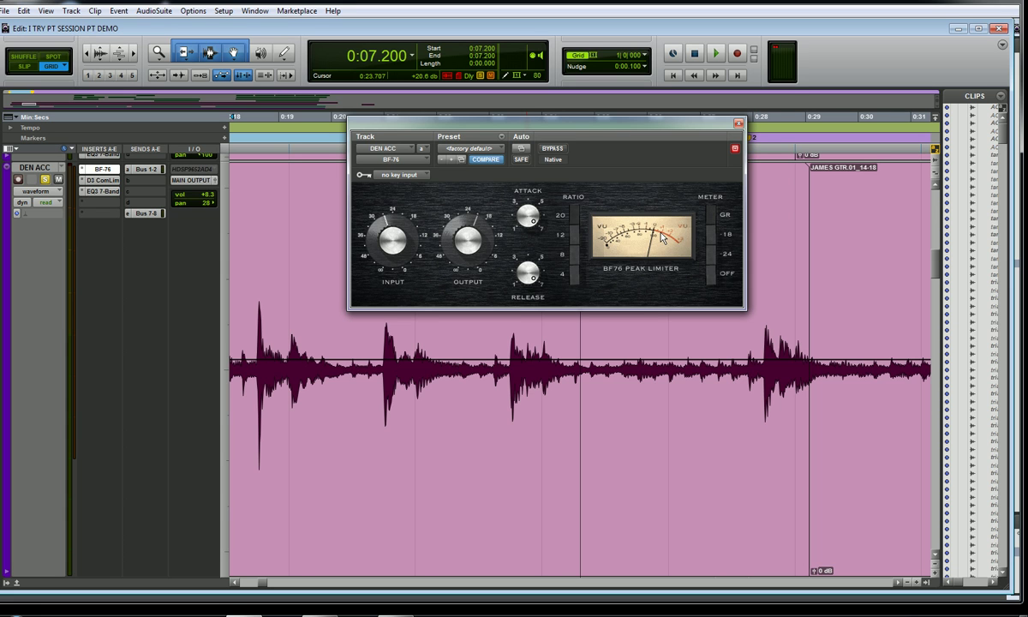
Play the DEN ACC guitar through the BF-76 once more, then stop back at 0:07.200.
{"action": "key", "text": "space"}
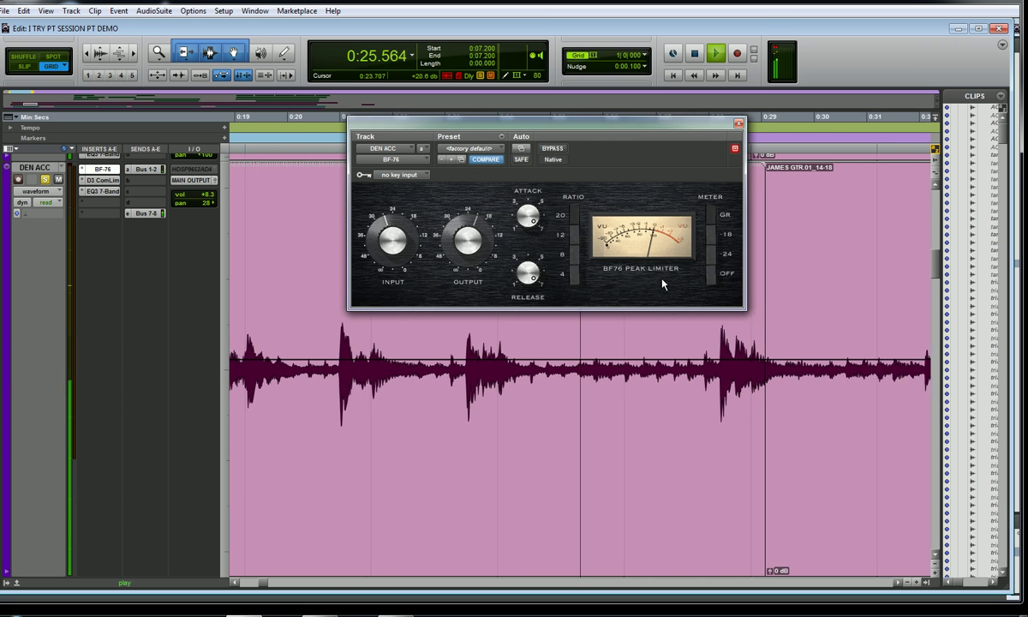
{"action": "key", "text": "space"}
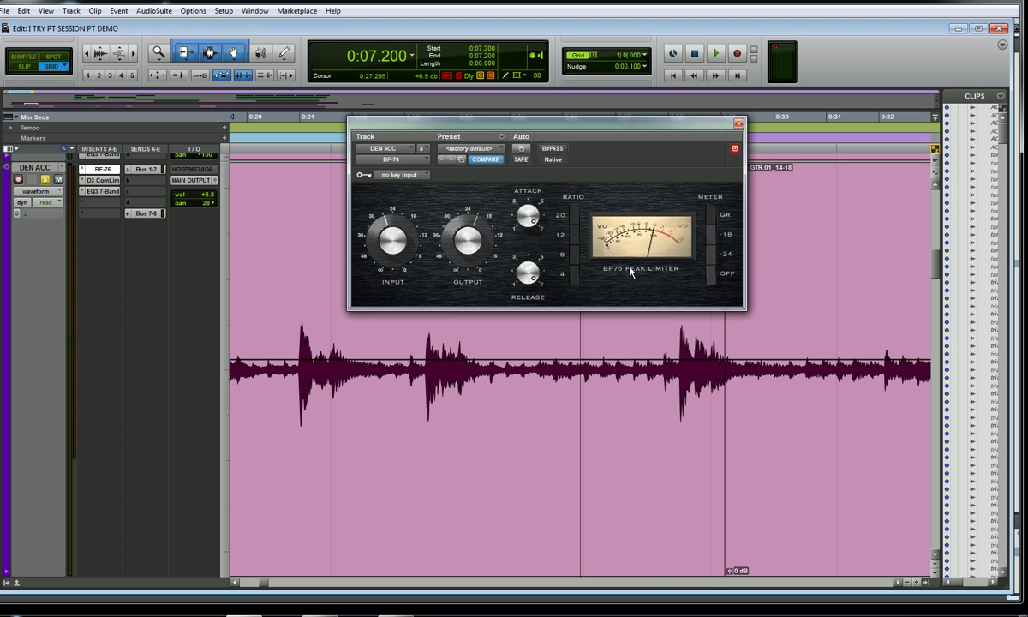
Start another playback pass of the DEN ACC guitar through the active BF-76 limiter.
{"action": "key", "text": "space"}
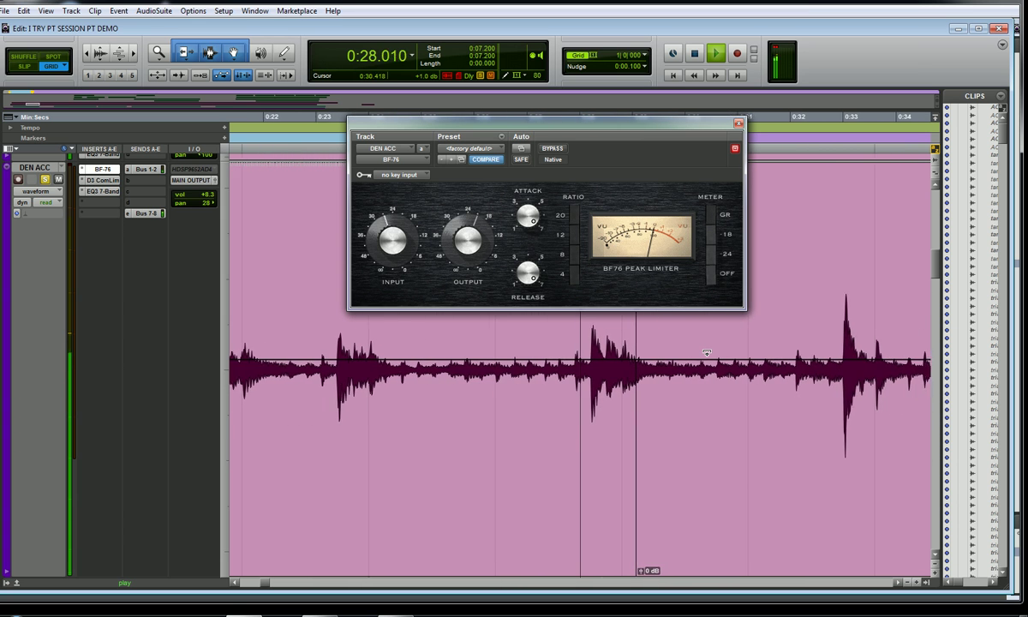
{"action": "key", "text": "space"}
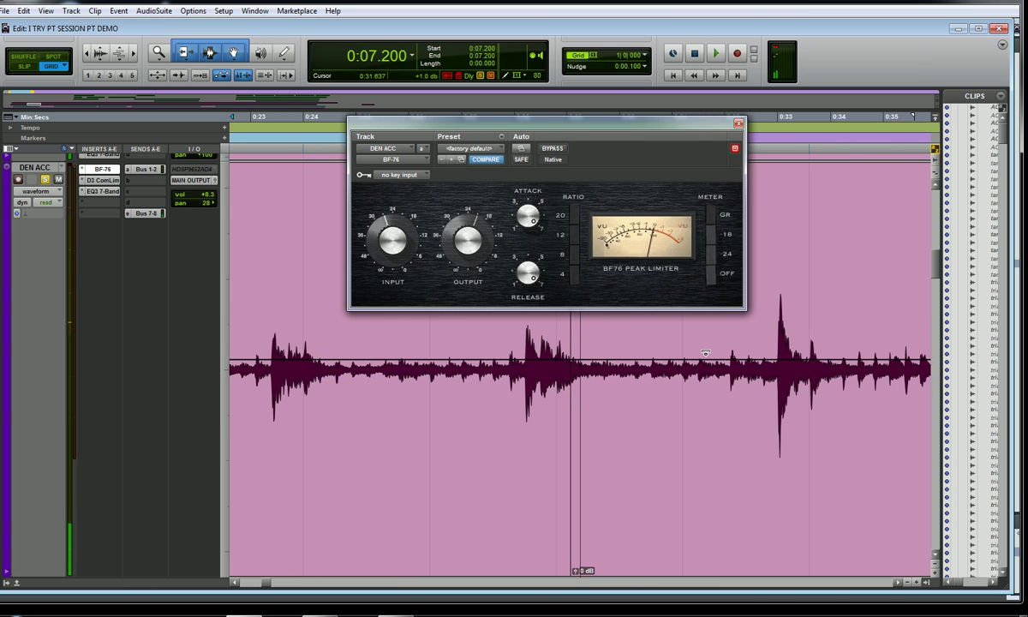